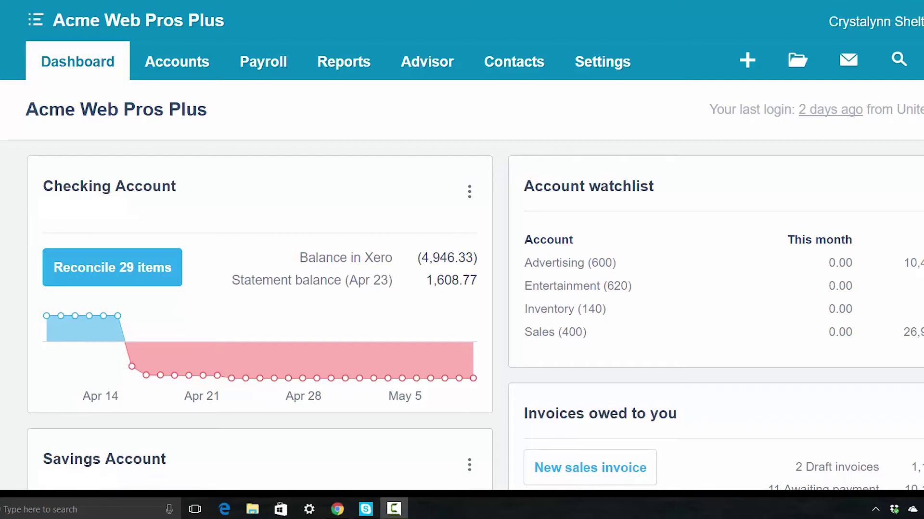
# Step: Open the organisation's bank accounts page and start adding a new bank account
pyautogui.click(192, 67)
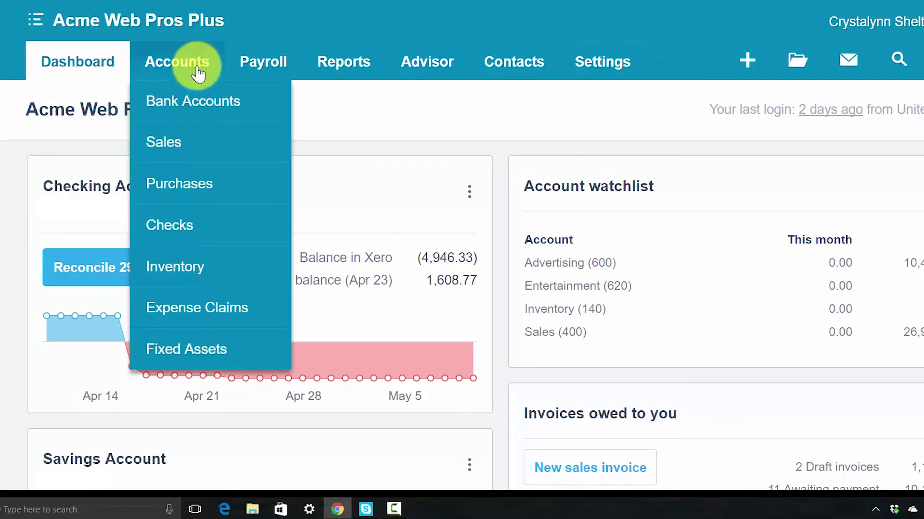
pyautogui.click(194, 104)
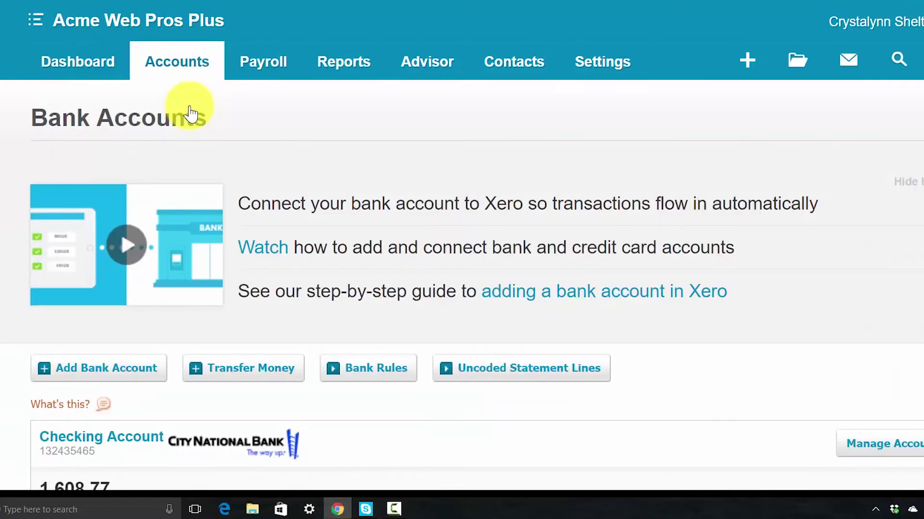
pyautogui.scroll(-4, 500, 274)
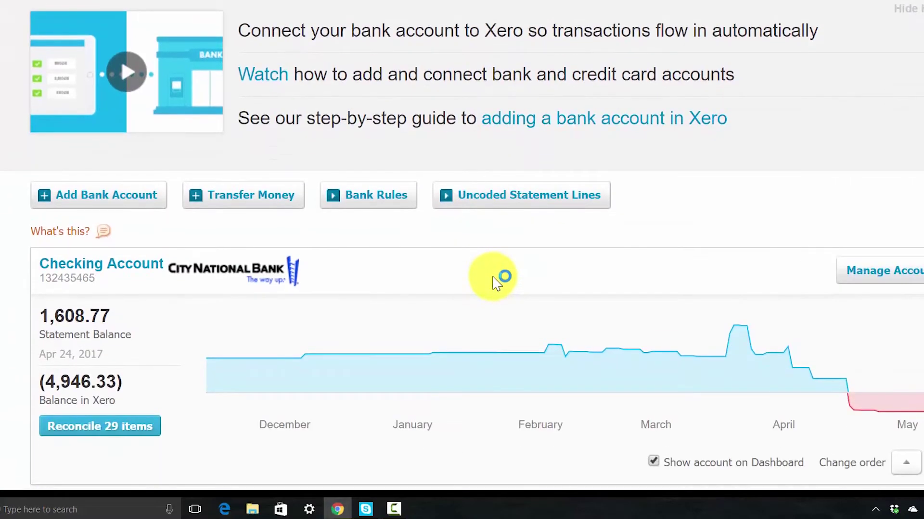
pyautogui.scroll(-1, 495, 283)
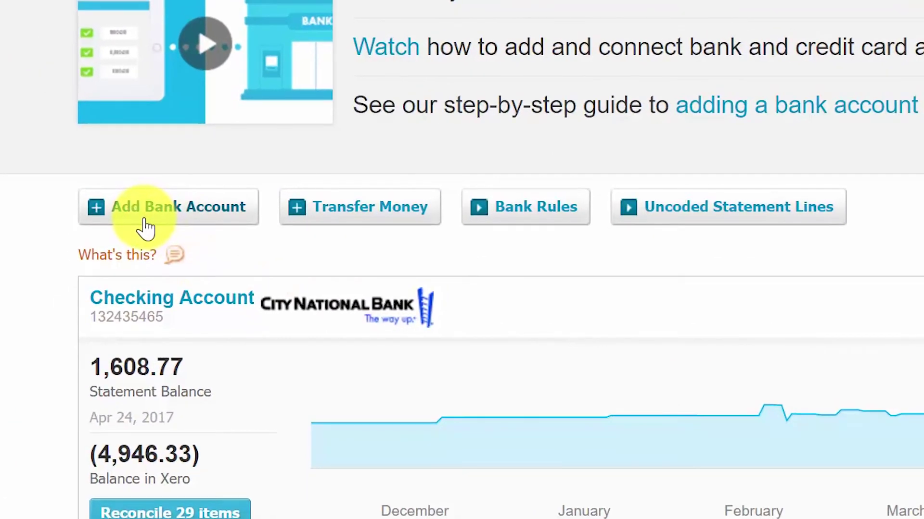
pyautogui.click(144, 227)
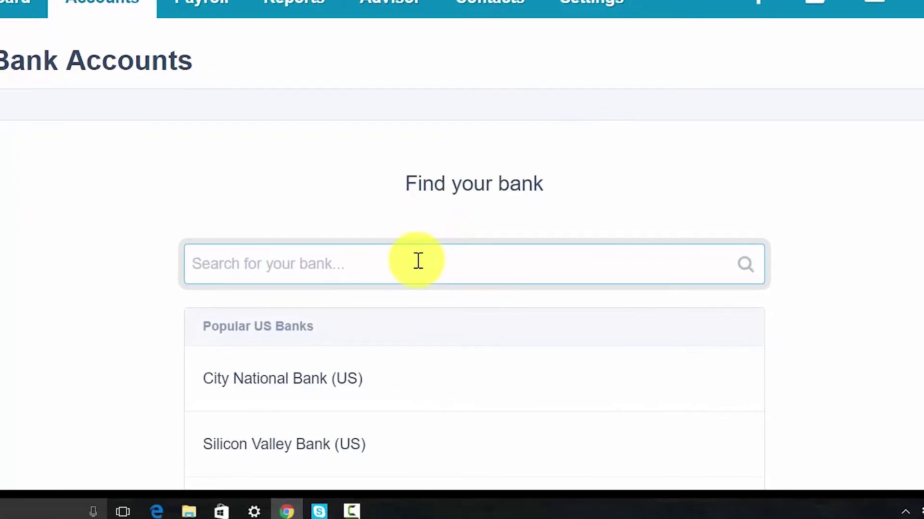
# Step: Search the bank list for "wells fargo"
pyautogui.write('wel')
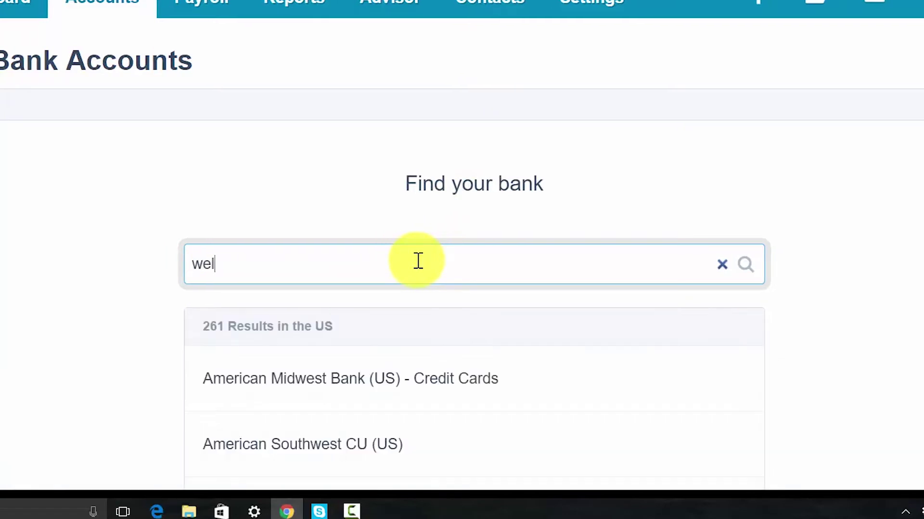
pyautogui.write('l f')
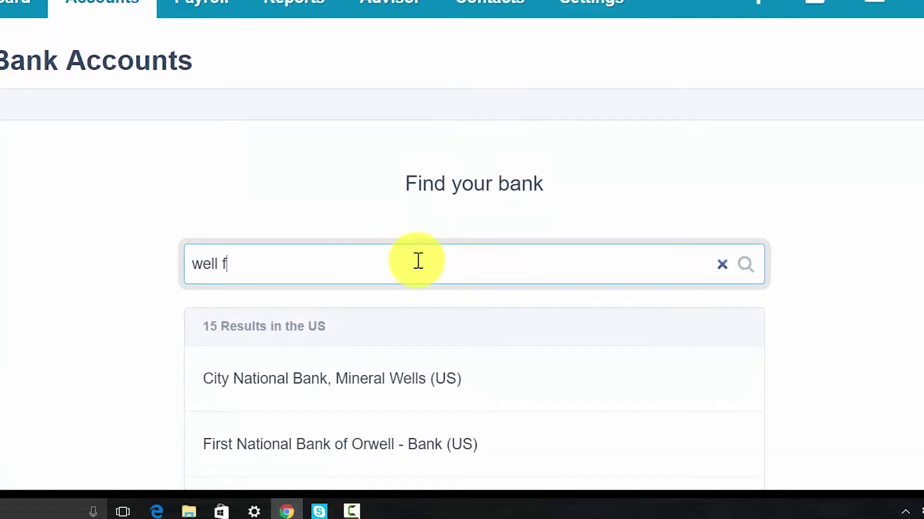
pyautogui.write('argo')
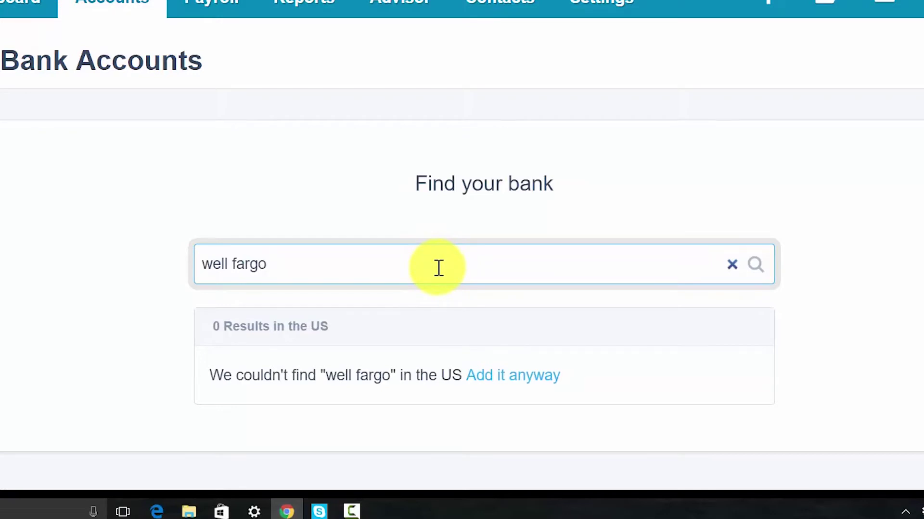
pyautogui.moveTo(226, 264); pyautogui.dragTo(263, 264)
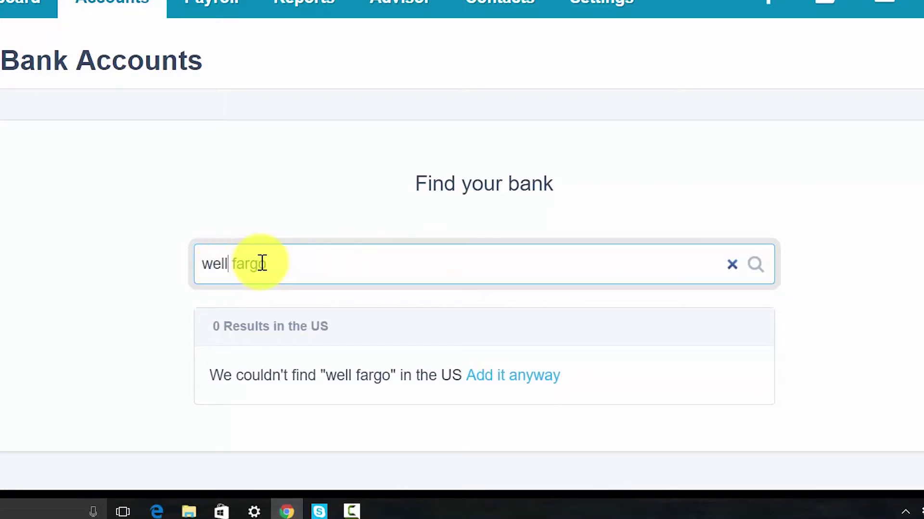
pyautogui.write('s')
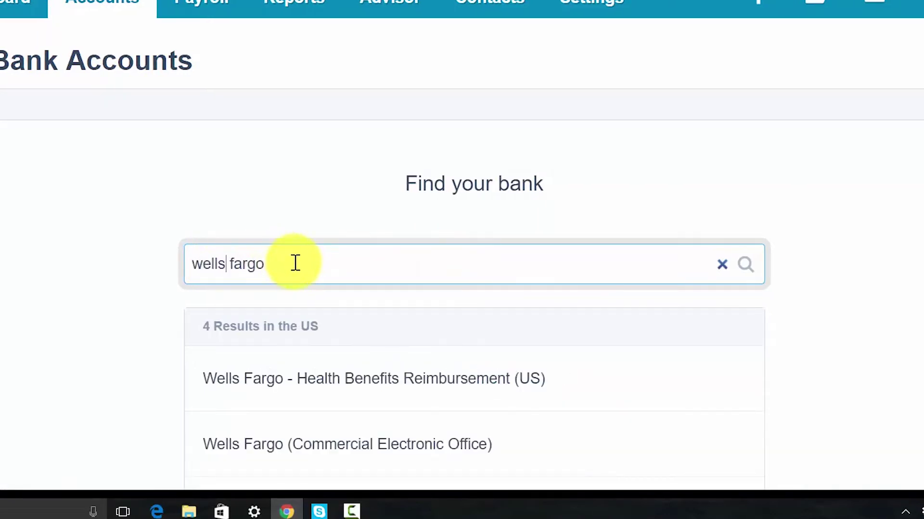
# Step: Choose Wells Fargo (US) and start the login to connect its accounts for automatic transaction import
pyautogui.scroll(-4, 325, 284)
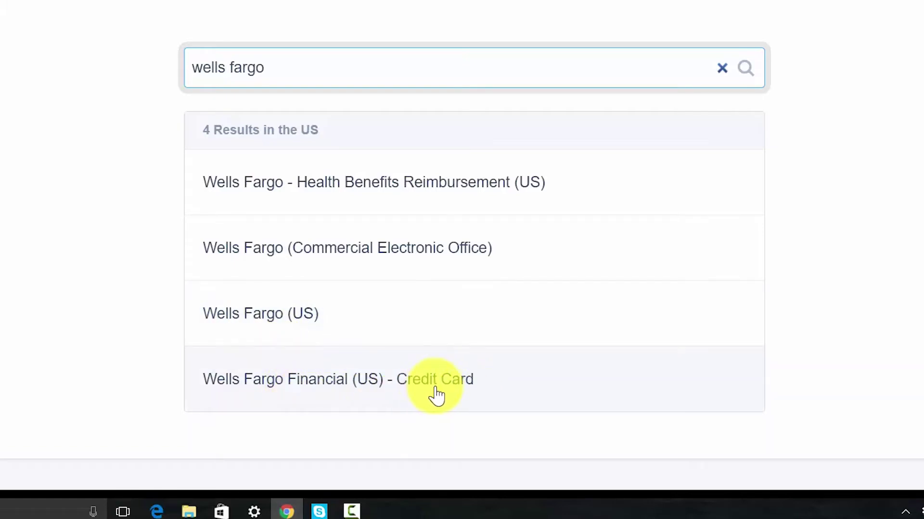
pyautogui.click(265, 323)
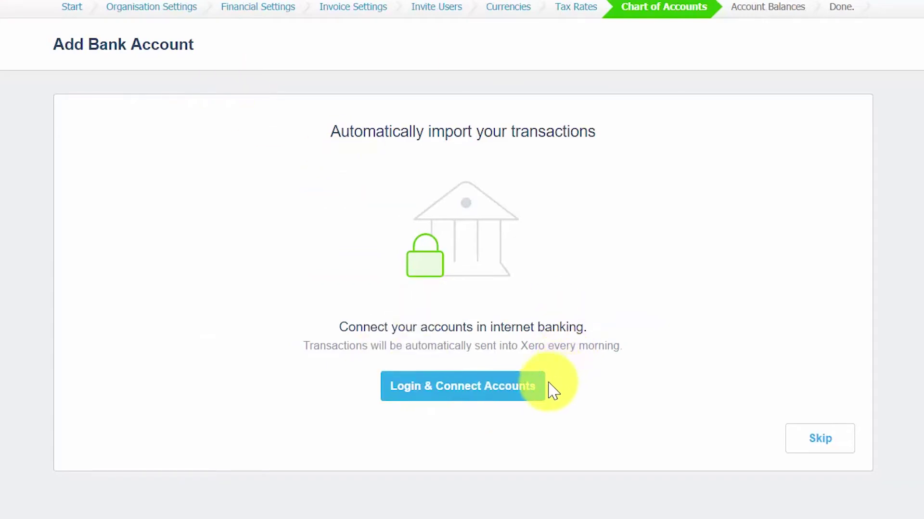
pyautogui.click(520, 396)
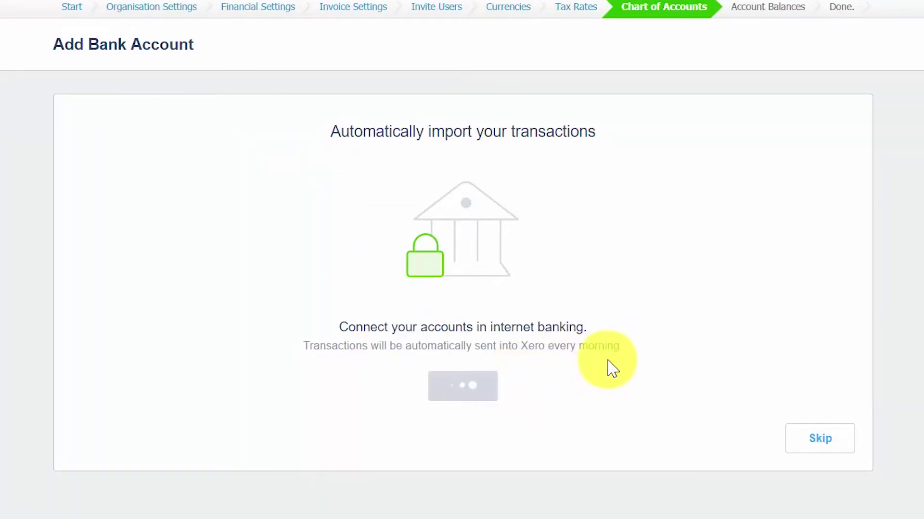
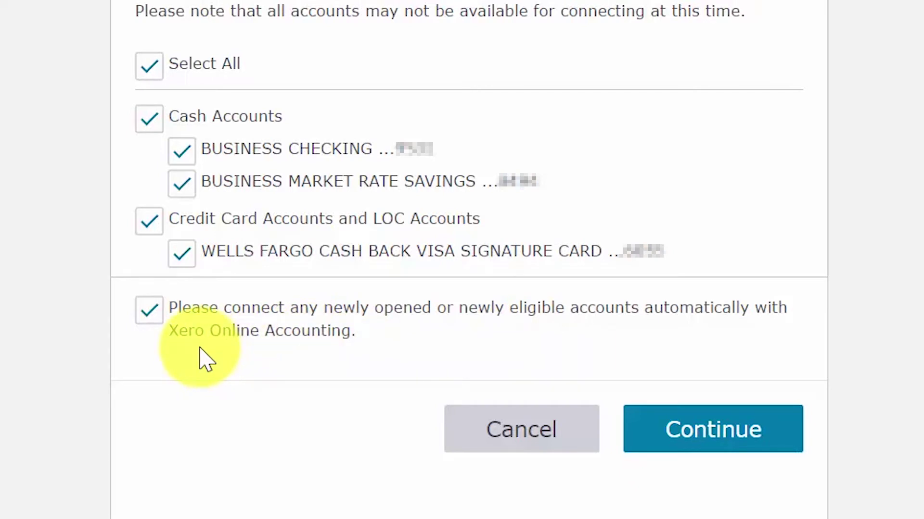
# Step: Turn off automatic connection of newly opened accounts, deselect all accounts, and select only Business Checking
pyautogui.click(150, 318)
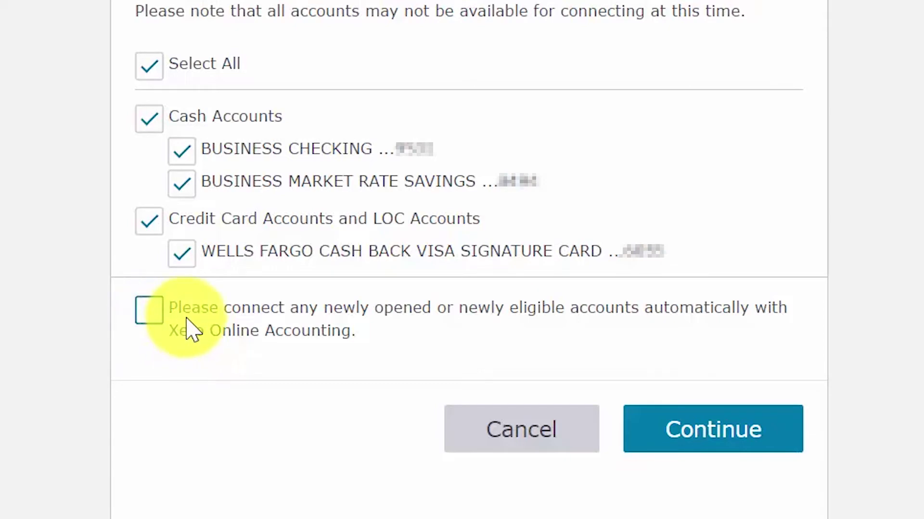
pyautogui.click(149, 66)
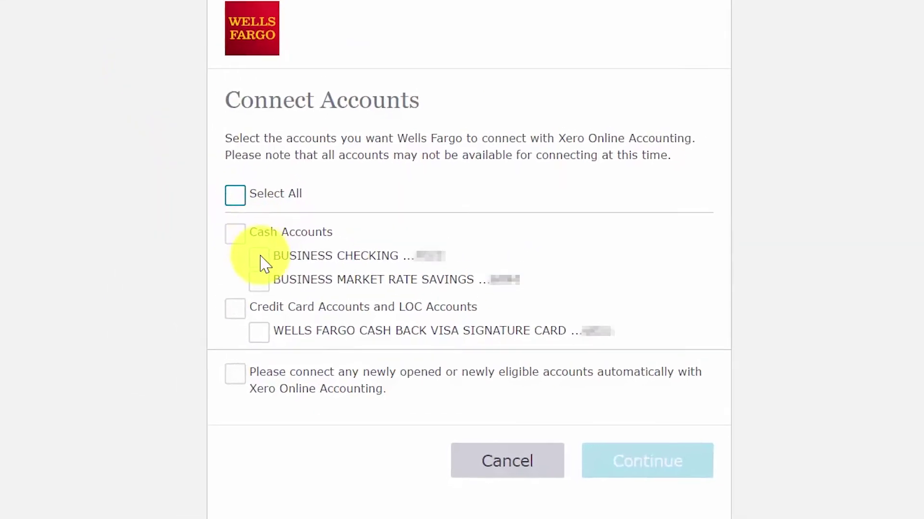
pyautogui.click(182, 151)
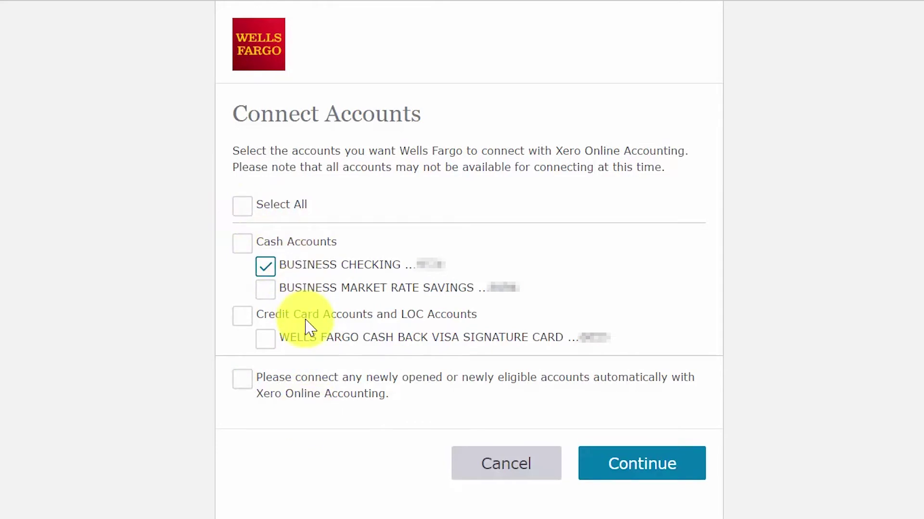
# Step: Continue to the confirmation, agree to the Terms and Conditions, and connect the selected account
pyautogui.click(666, 467)
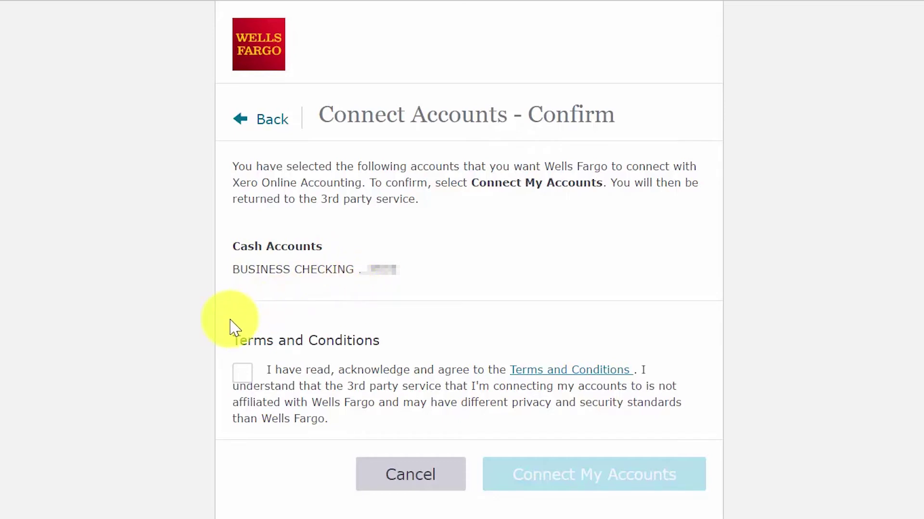
pyautogui.click(242, 374)
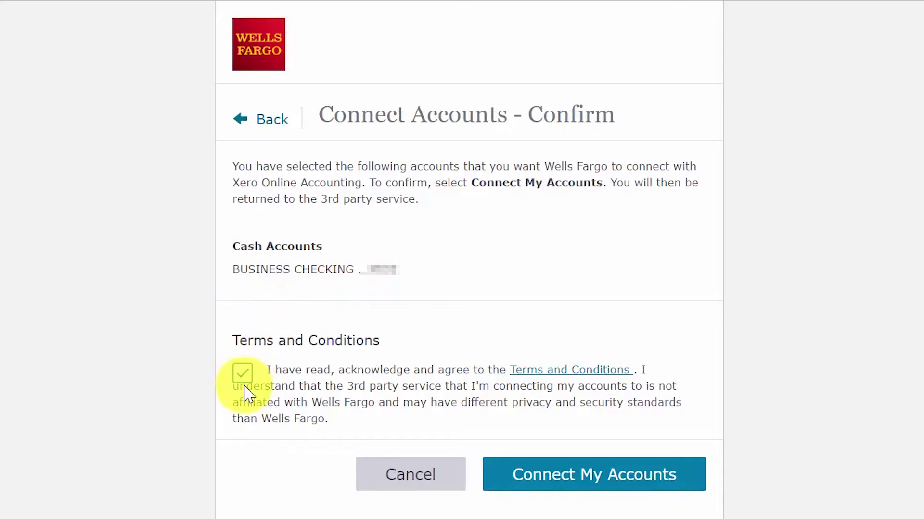
pyautogui.click(612, 485)
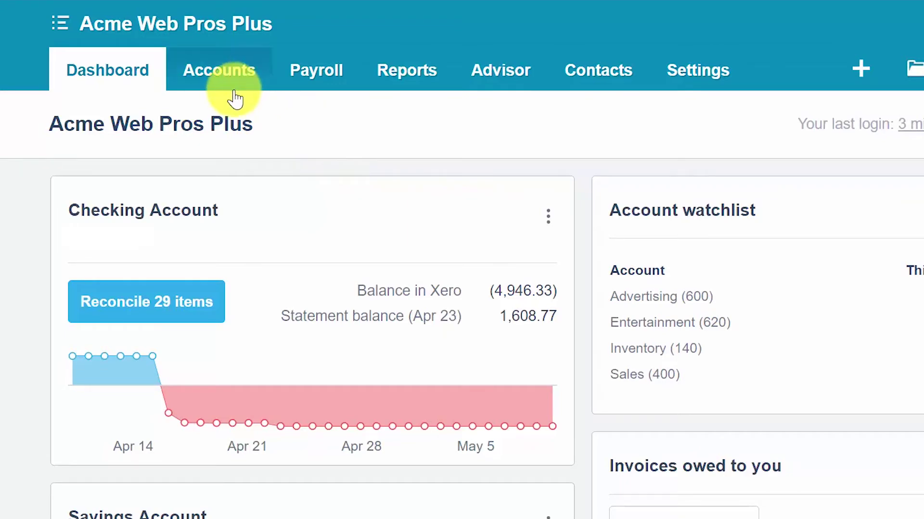
# Step: Return to the bank accounts page and start adding another bank account
pyautogui.click(216, 81)
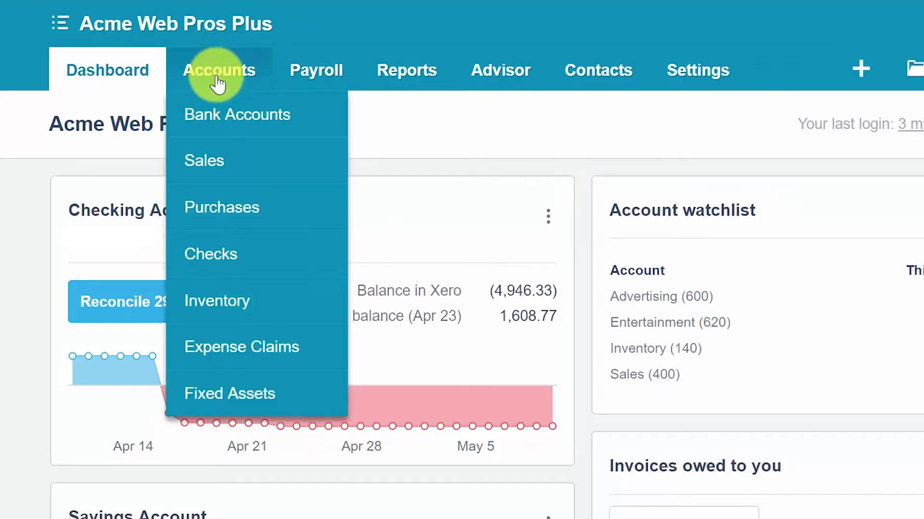
pyautogui.click(222, 119)
pyautogui.scroll(-5, 206, 308)
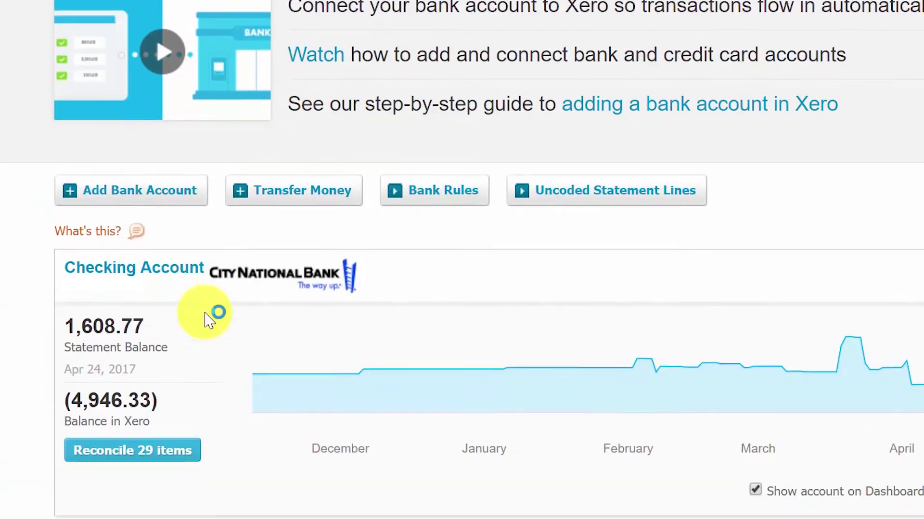
pyautogui.click(136, 154)
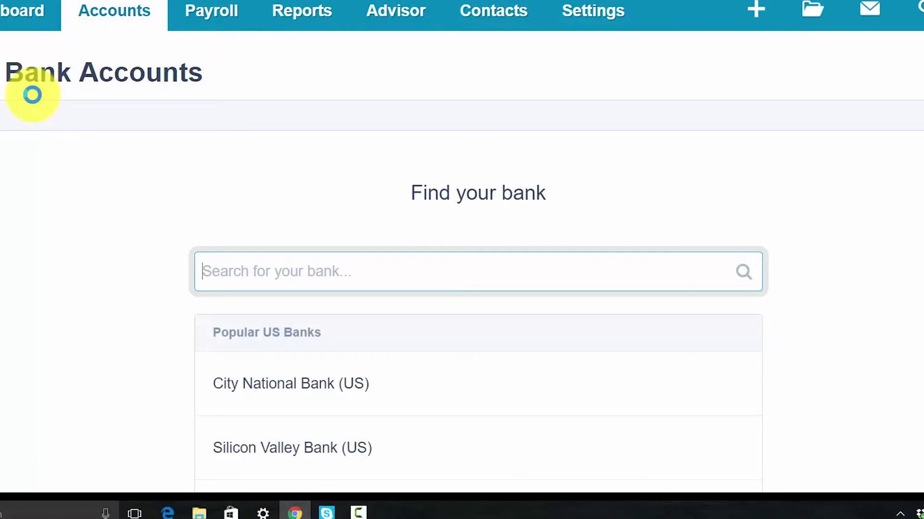
# Step: Search the bank list for "bank of amer"
pyautogui.write('bank')
pyautogui.click(52, 199)
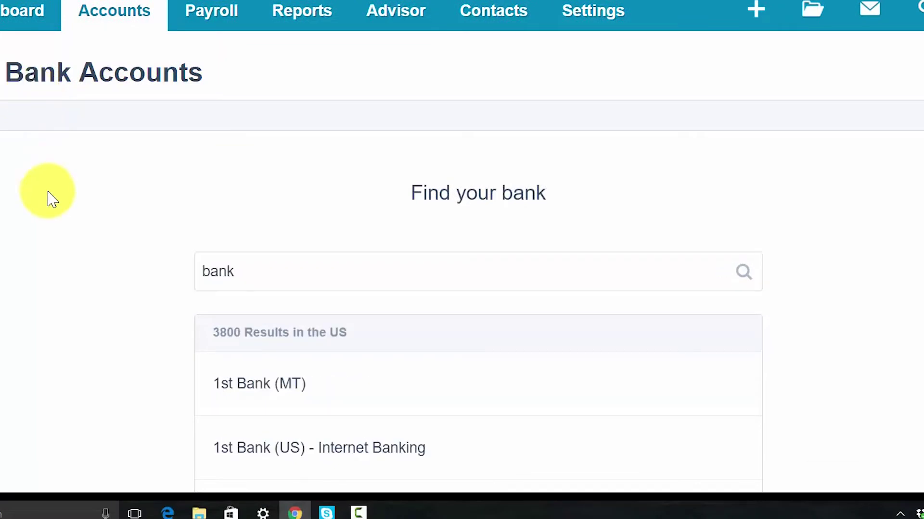
pyautogui.click(257, 278)
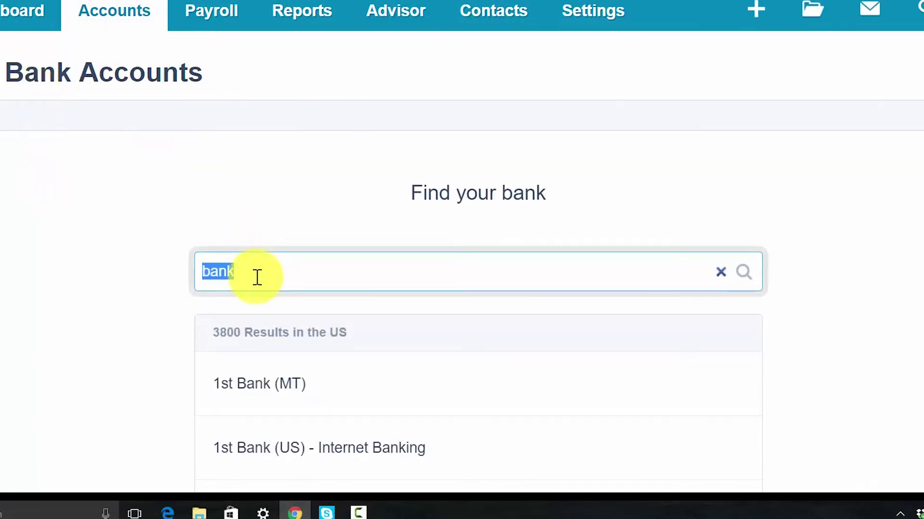
pyautogui.click(257, 278)
pyautogui.write('of')
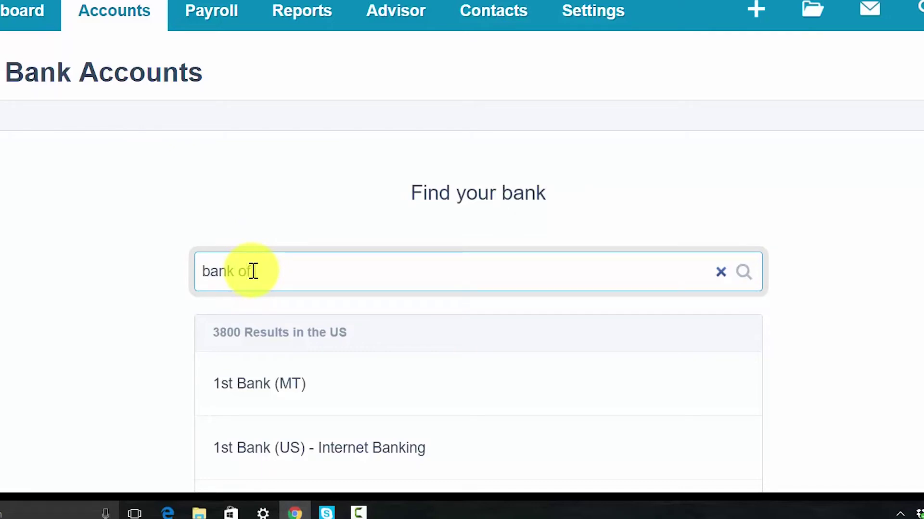
pyautogui.write(' amer')
# Step: Choose Bank of America (US) from the matching banks
pyautogui.scroll(-3, 332, 339)
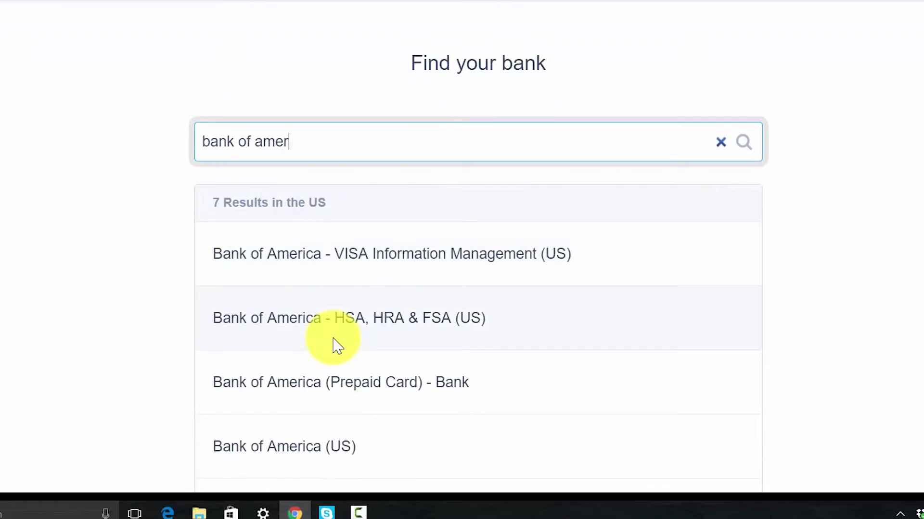
pyautogui.scroll(-2, 337, 346)
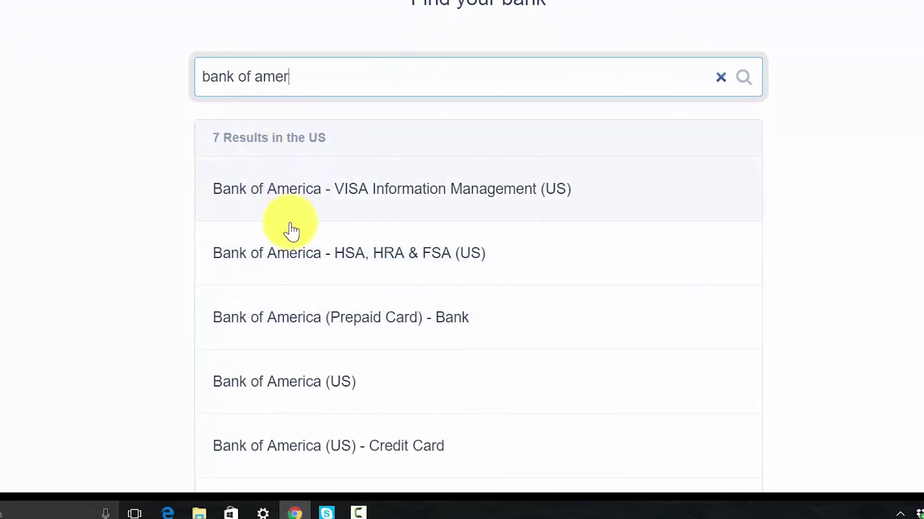
pyautogui.scroll(-3, 326, 365)
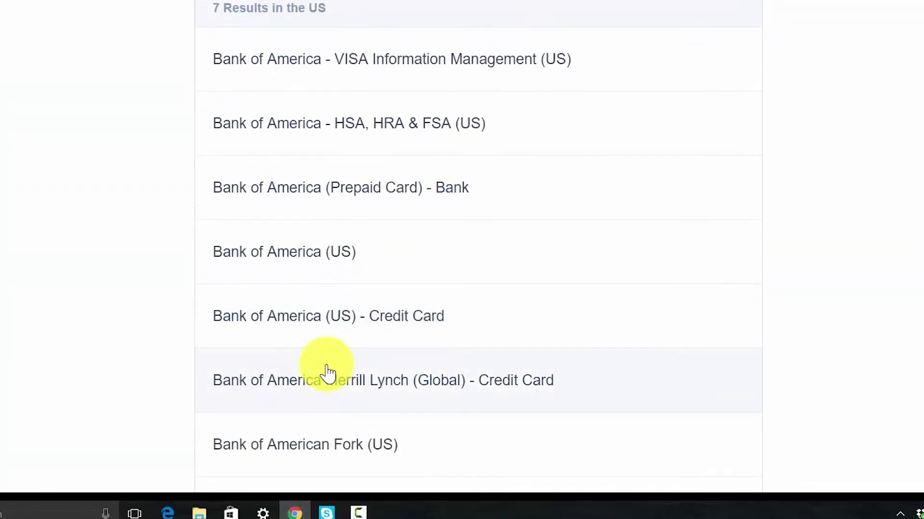
pyautogui.scroll(-2, 325, 371)
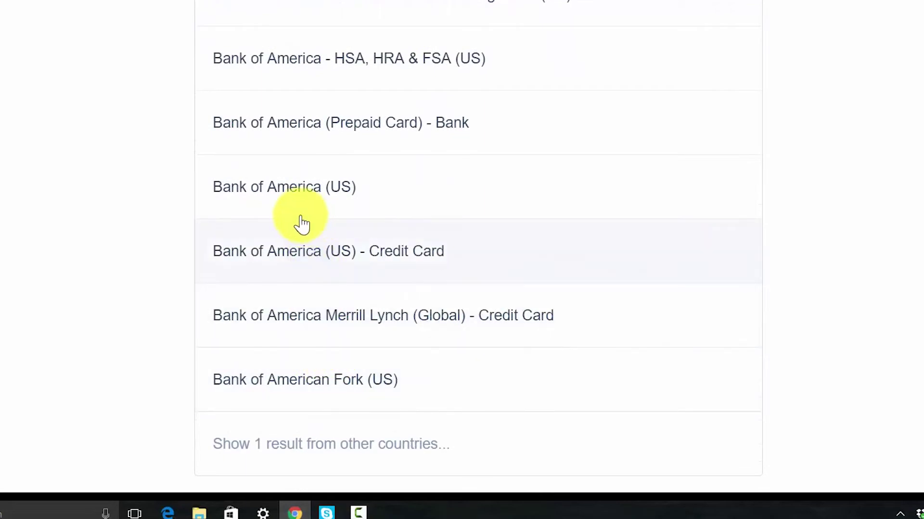
pyautogui.click(270, 200)
# Step: Fill in the Bank of America (US) account's name and account number, with USD as the currency
pyautogui.click(373, 280)
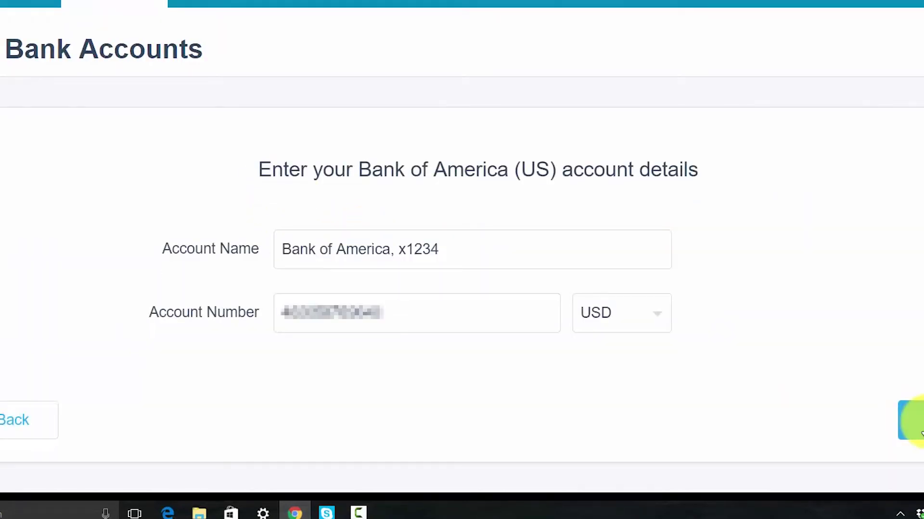
pyautogui.click(916, 429)
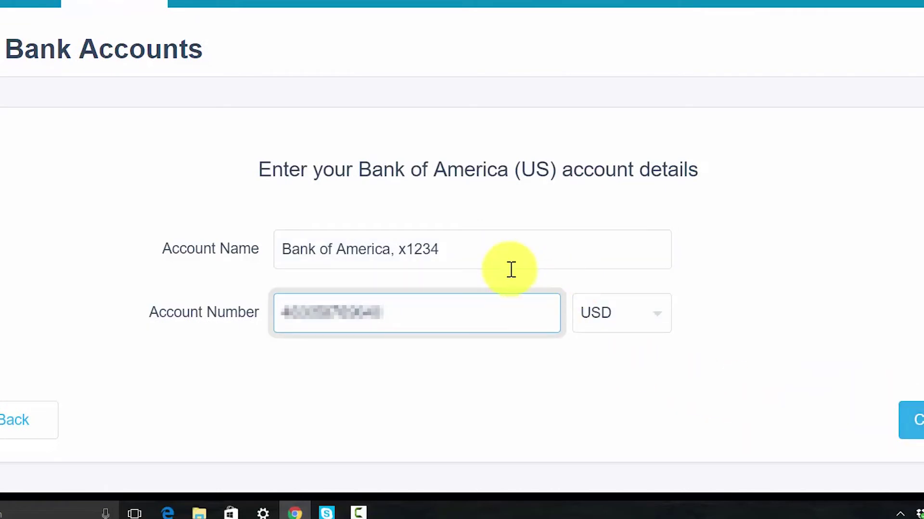
pyautogui.click(495, 254)
pyautogui.hotkey('ctrl', 'a')
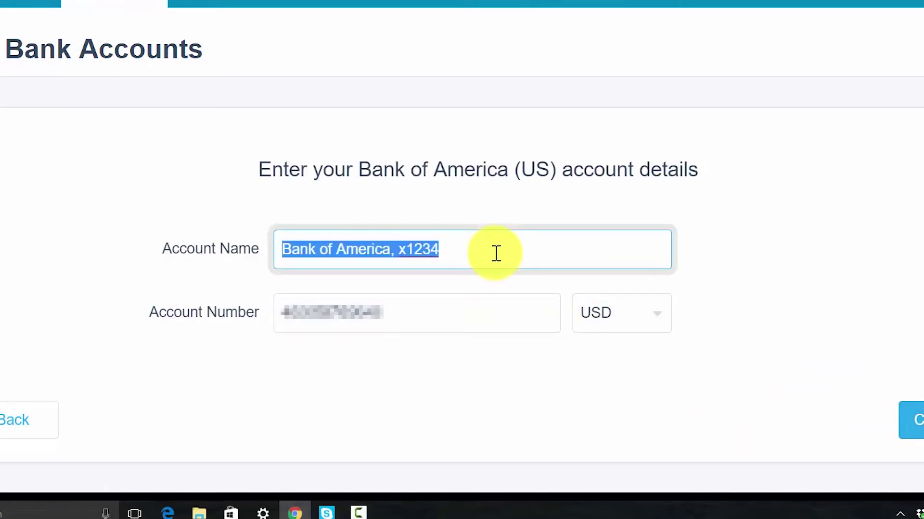
pyautogui.doubleClick(467, 320)
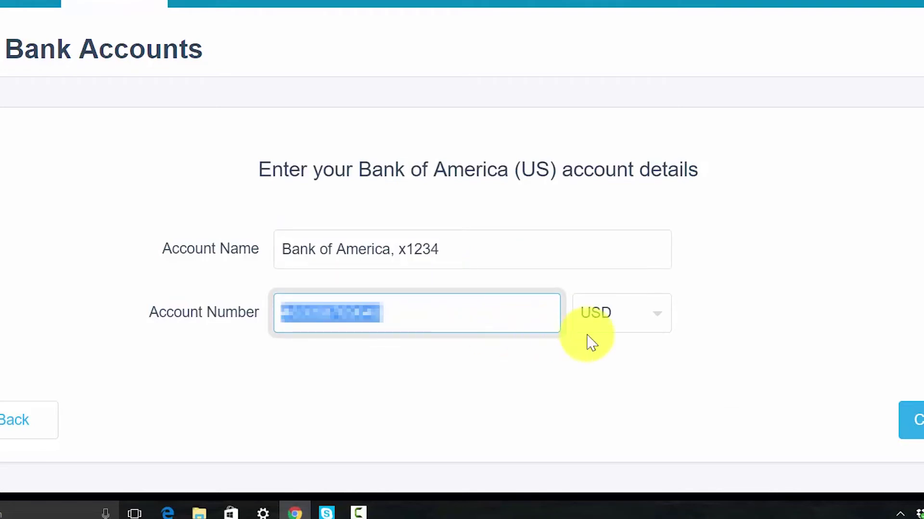
pyautogui.click(626, 321)
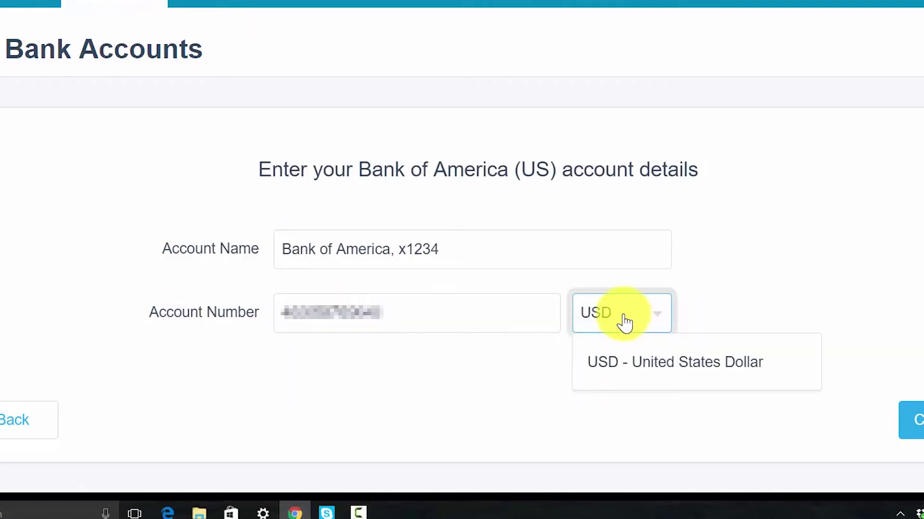
pyautogui.tripleClick(505, 255)
pyautogui.click(494, 256)
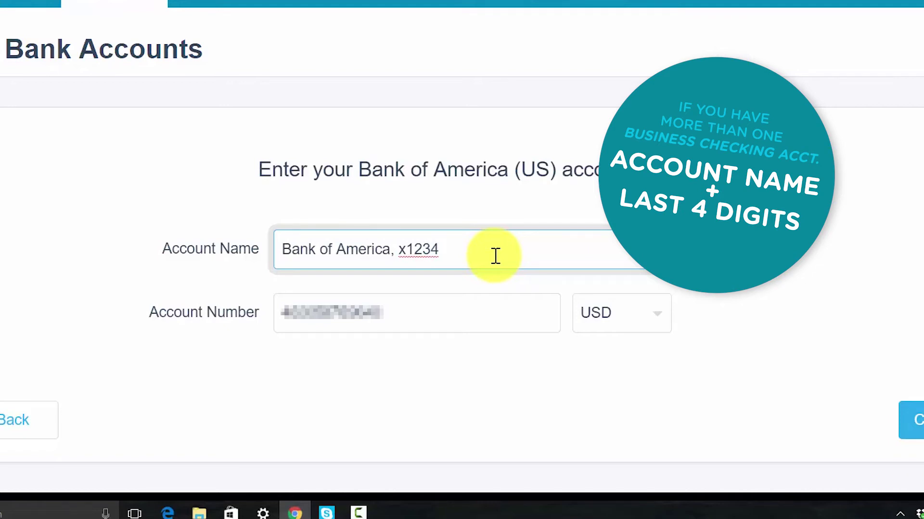
pyautogui.click(452, 317)
pyautogui.doubleClick(454, 316)
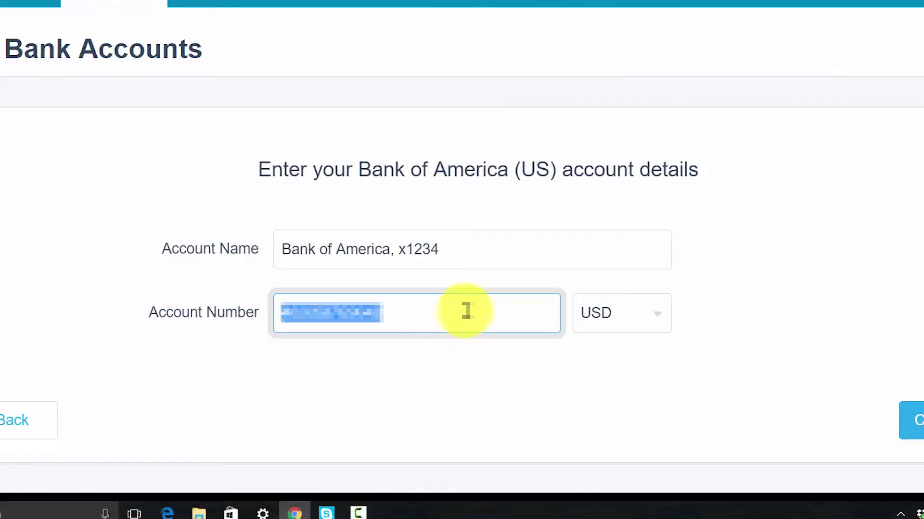
pyautogui.click(646, 324)
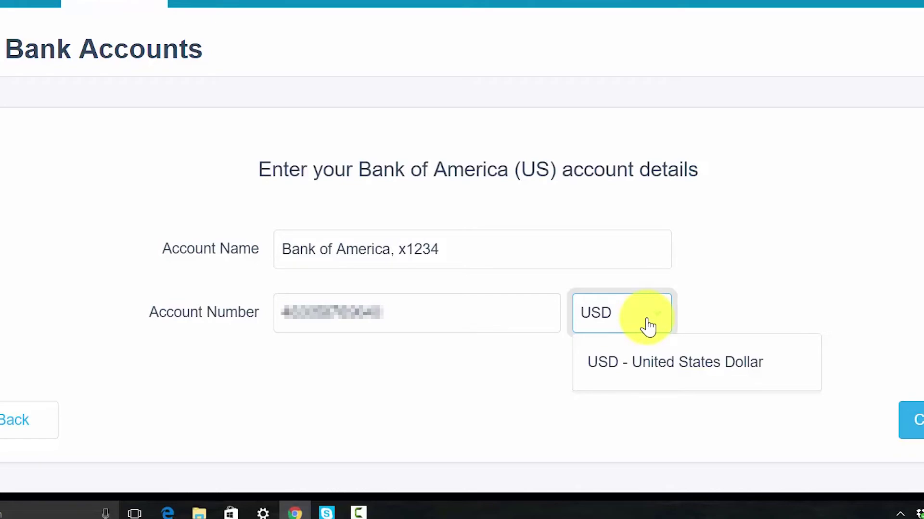
pyautogui.click(822, 281)
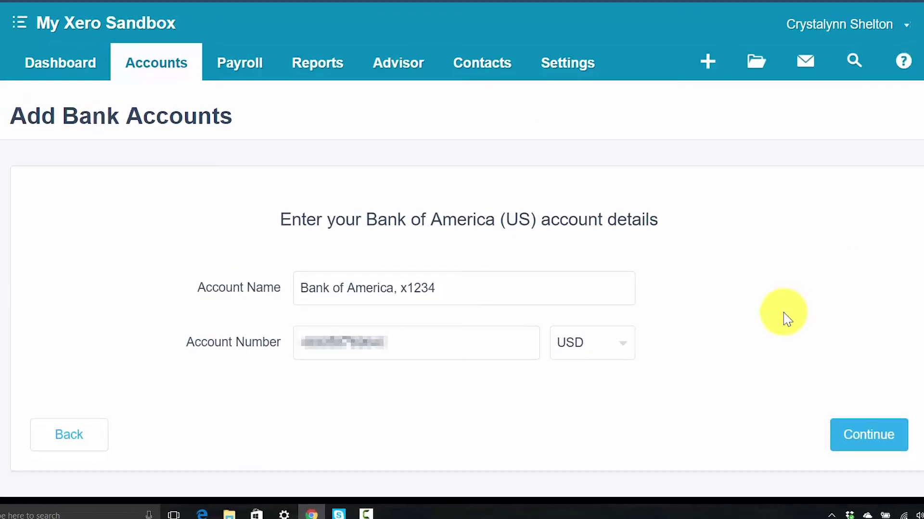
# Step: Submit the account details, enter the bank's Online ID and passcode, and agree to the Automatic Bank Feeds Terms & Conditions
pyautogui.click(855, 438)
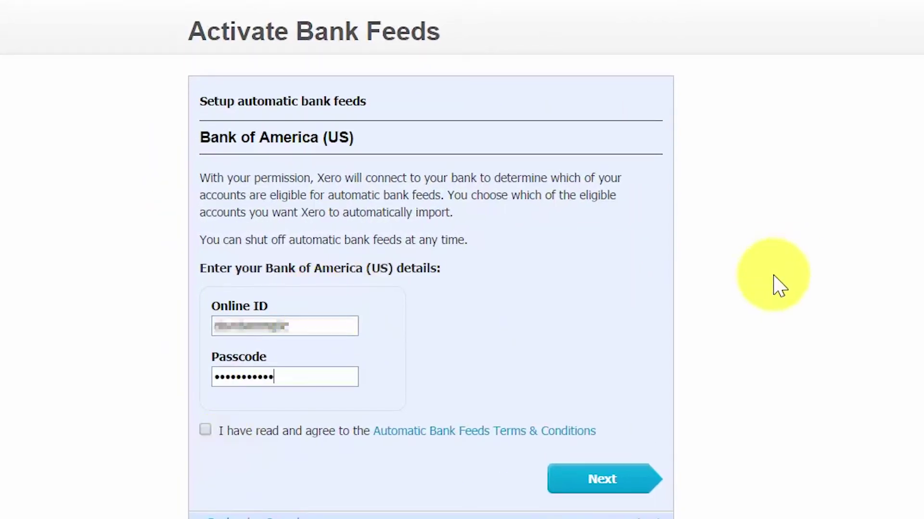
pyautogui.click(205, 429)
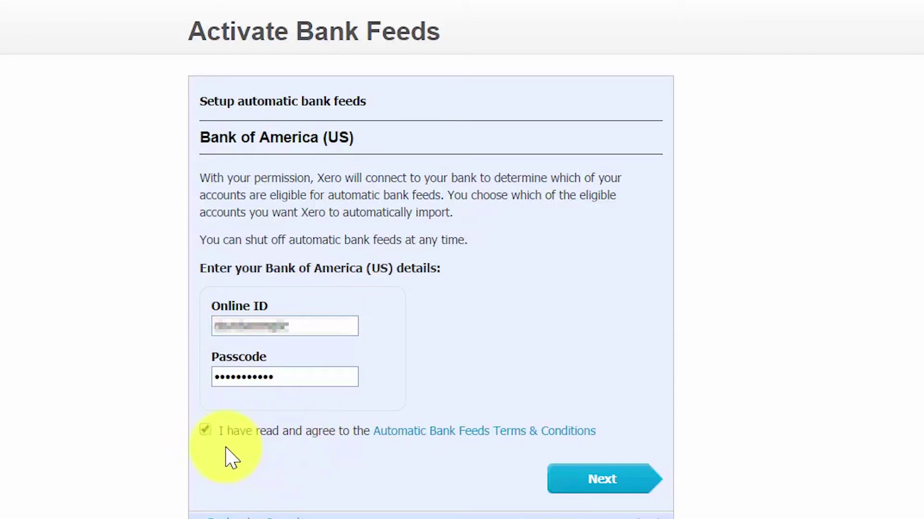
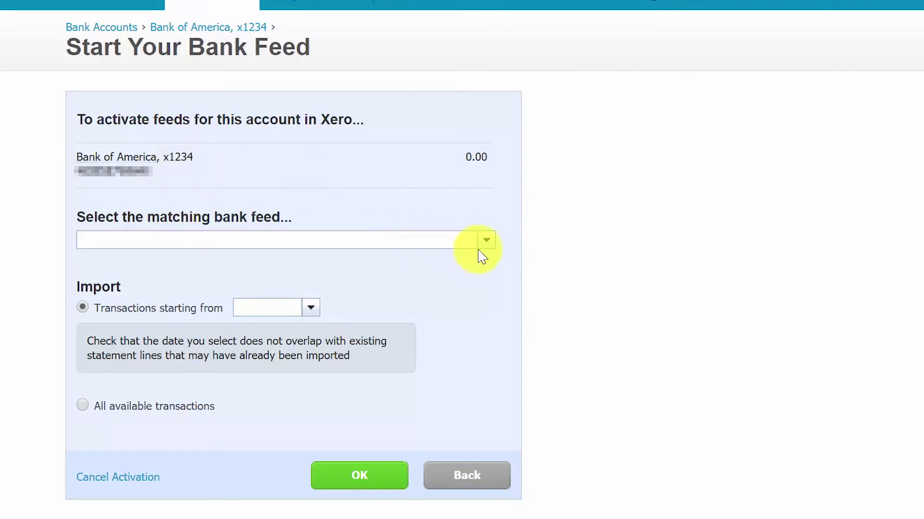
# Step: Select the listed USD account as the matching bank feed for the Bank of America account
pyautogui.click(486, 244)
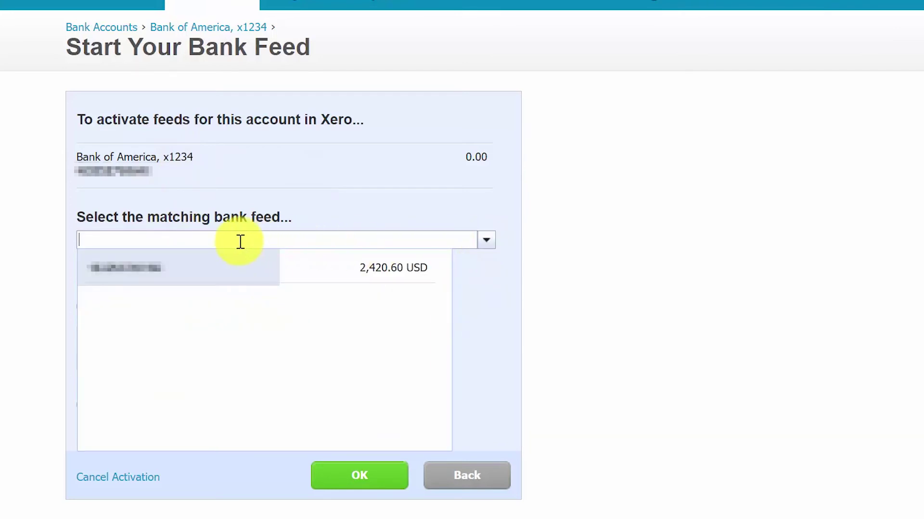
pyautogui.click(142, 280)
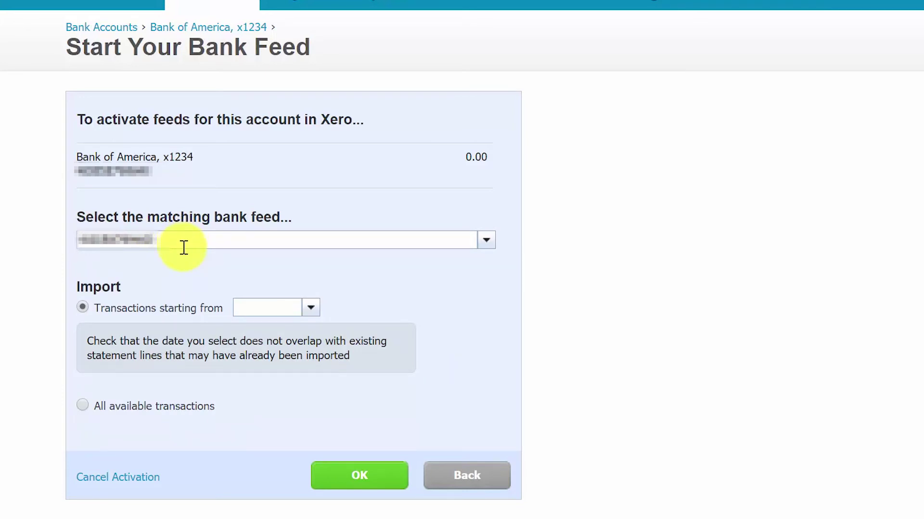
pyautogui.click(485, 241)
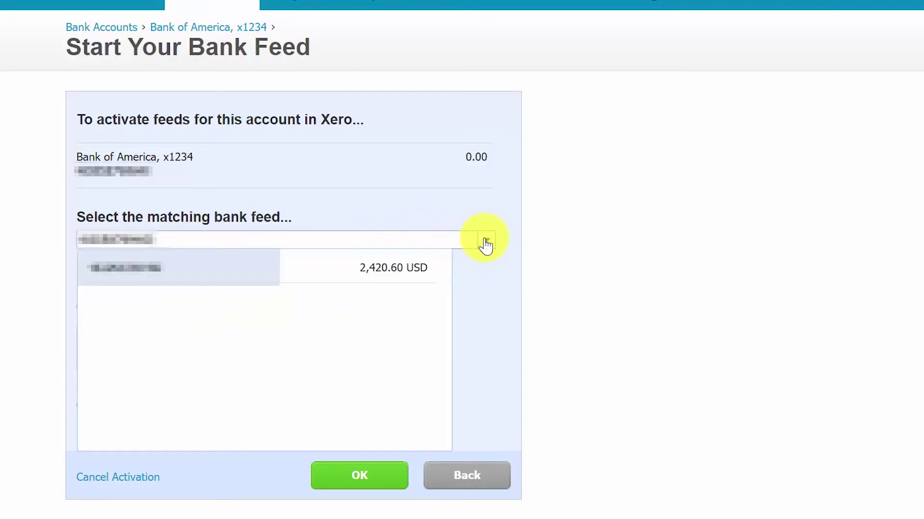
pyautogui.click(480, 242)
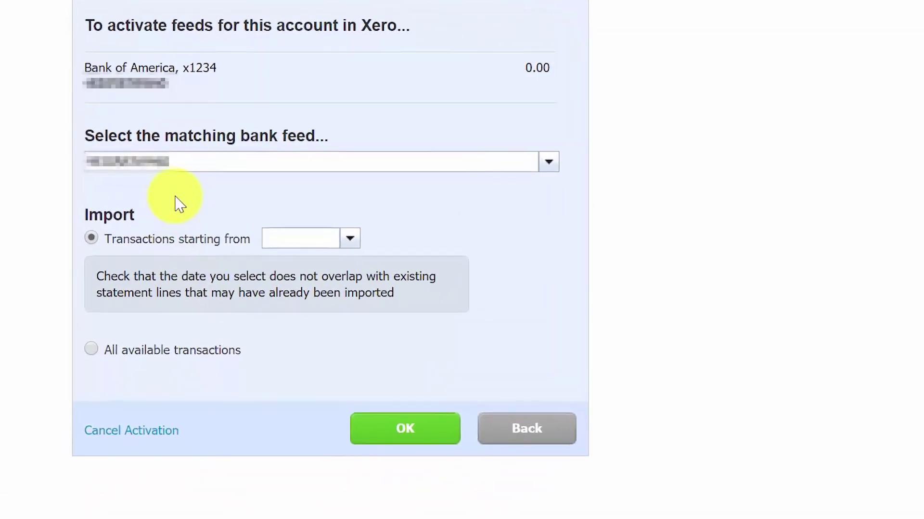
# Step: Set the feed to import all available transactions and activate it for the Bank of America account
pyautogui.click(291, 242)
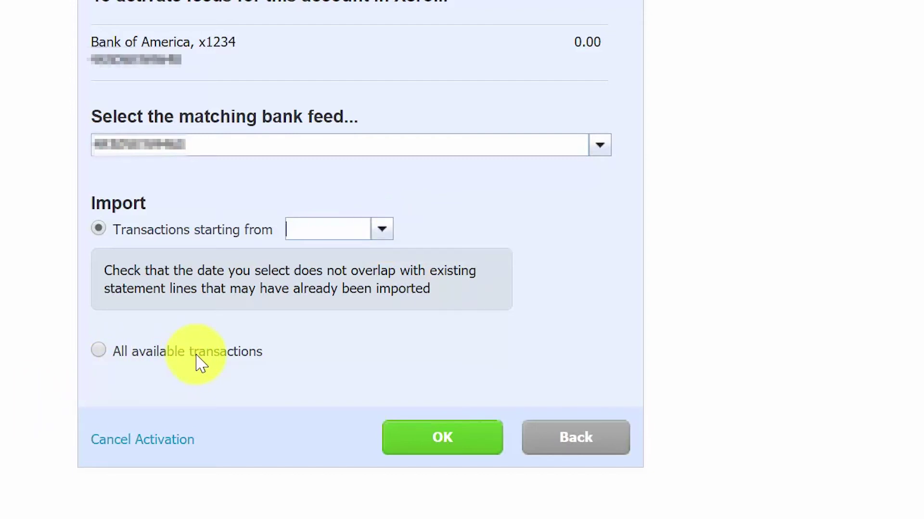
pyautogui.click(103, 354)
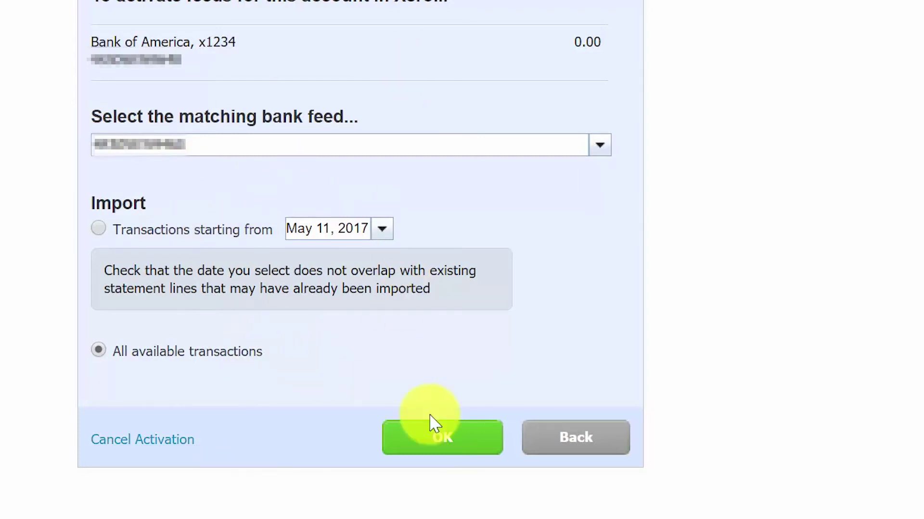
pyautogui.click(466, 458)
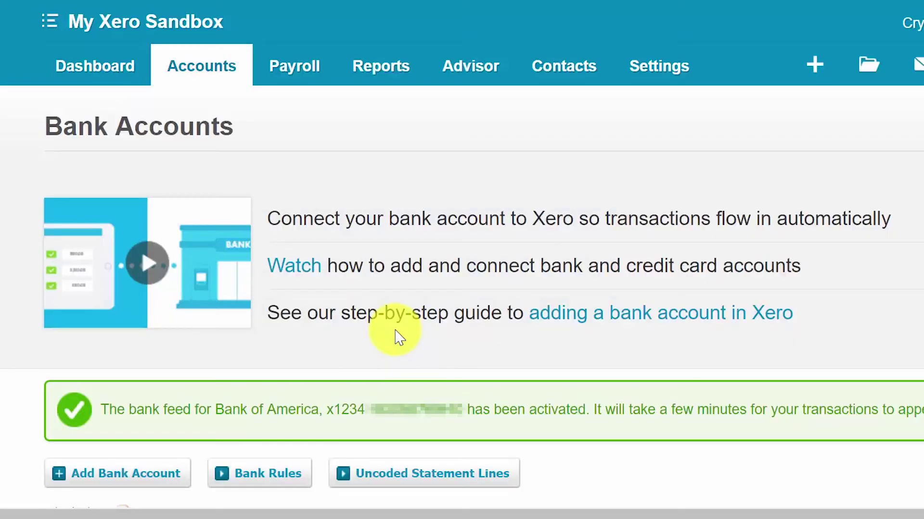
pyautogui.scroll(-3, 108, 238)
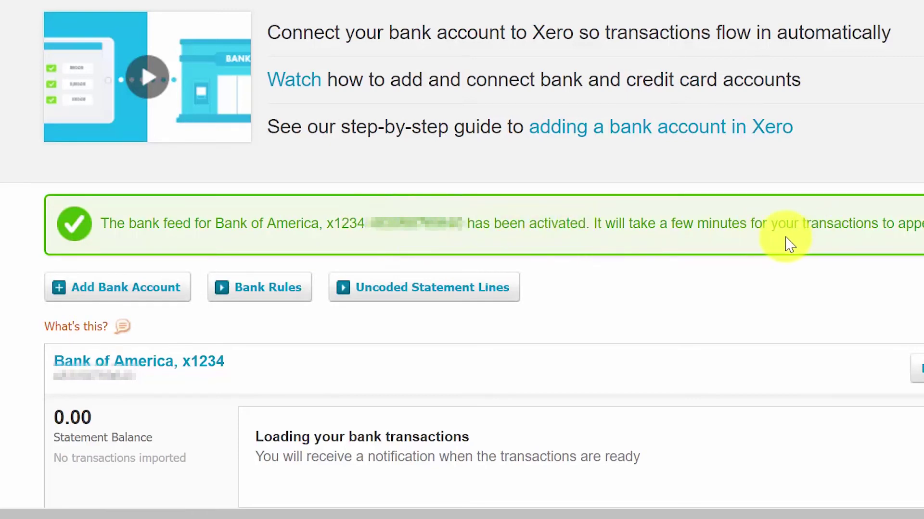
pyautogui.scroll(-2, 825, 242)
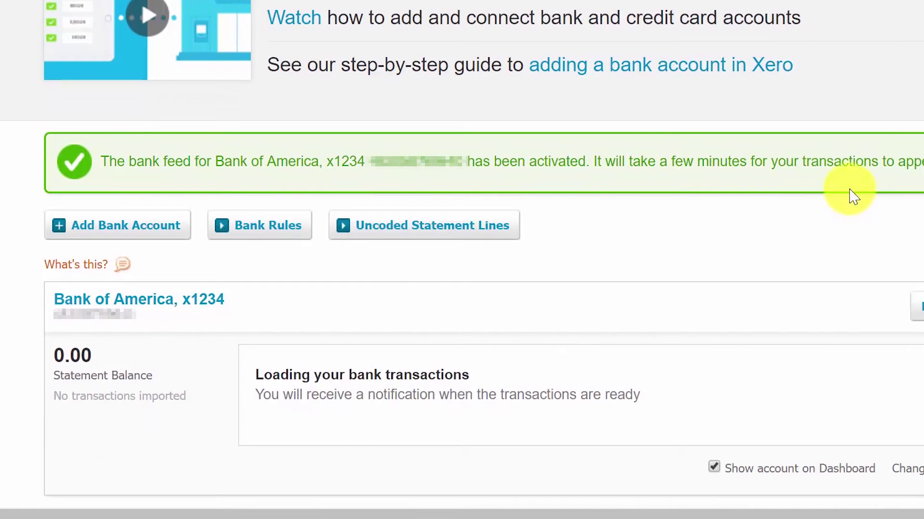